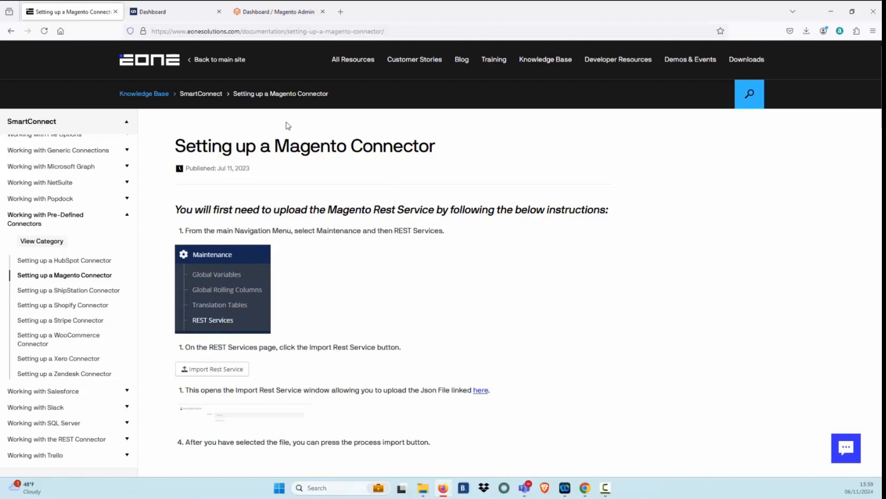
- Switch to SmartConnect and open the import page for REST services
scroll(355, 343, "down", 1)
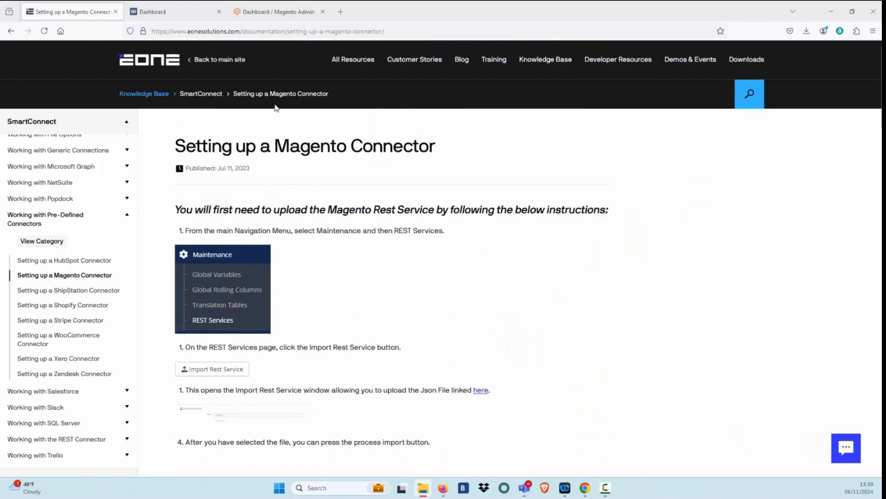
left_click(183, 19)
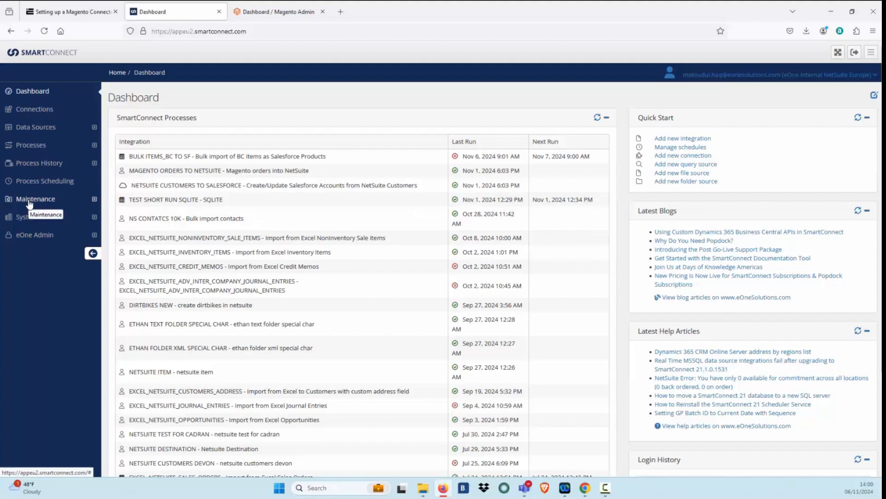
left_click(92, 200)
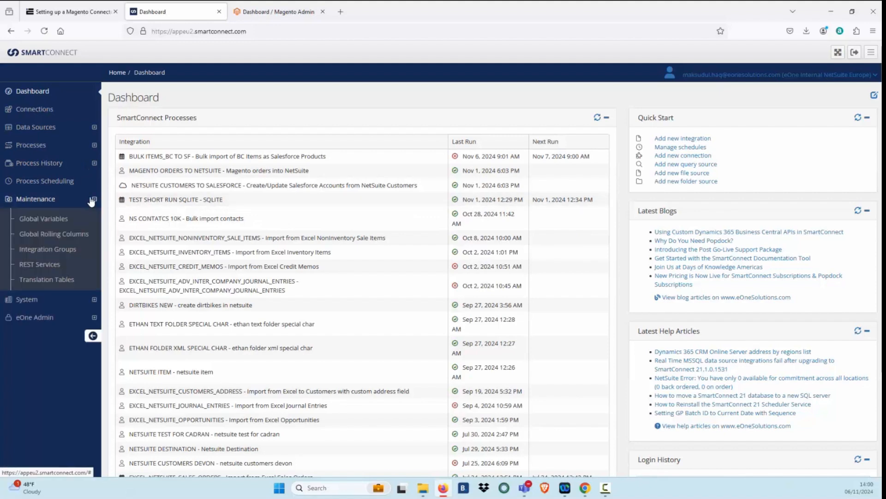
left_click(52, 267)
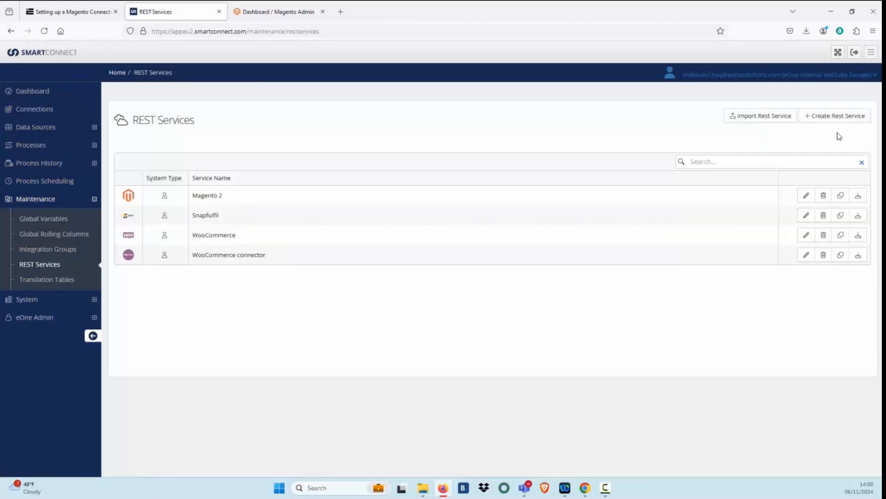
left_click(770, 121)
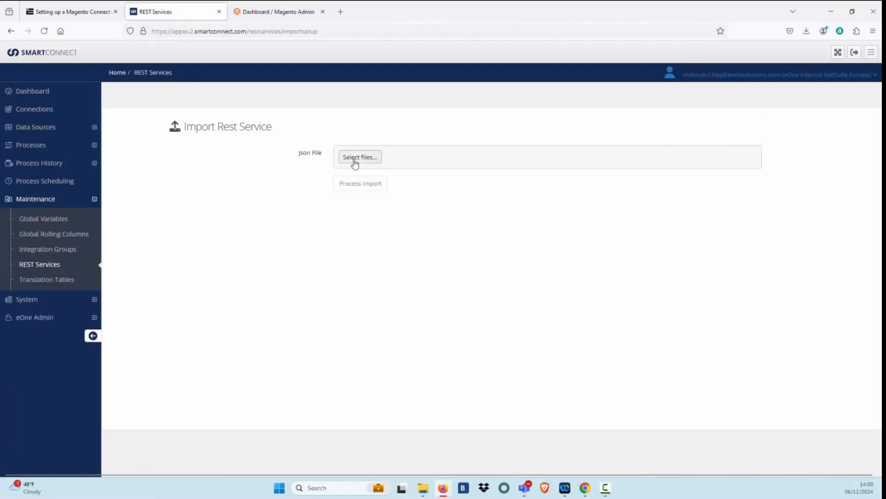
- Import the Magento 2.json file as a REST service named Magento webshop
left_click(353, 160)
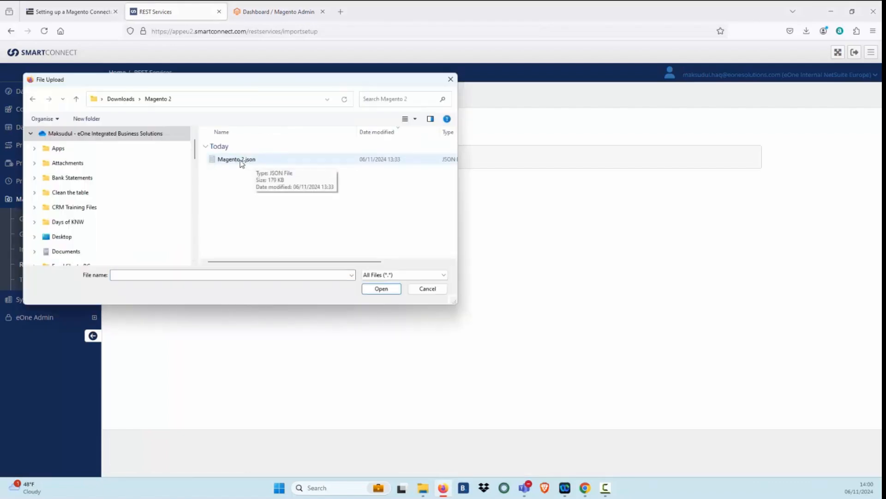
left_click(241, 160)
left_click(381, 289)
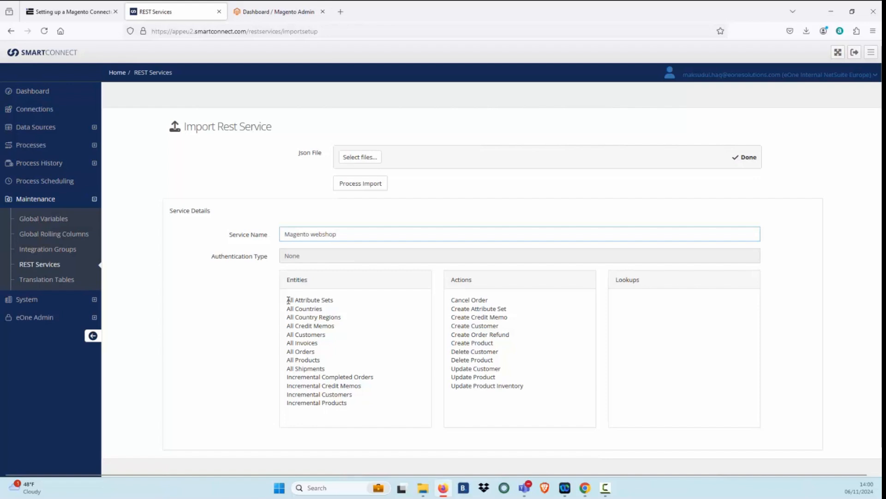
left_click_drag(288, 300, 395, 414)
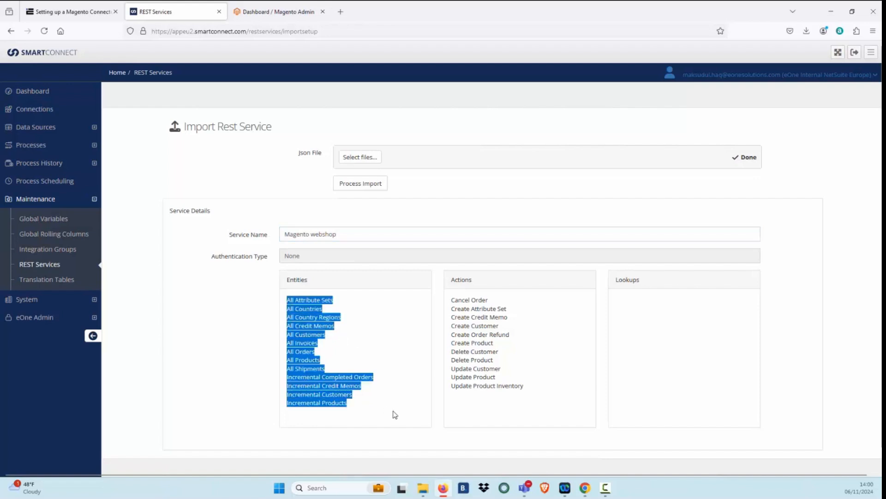
left_click(358, 189)
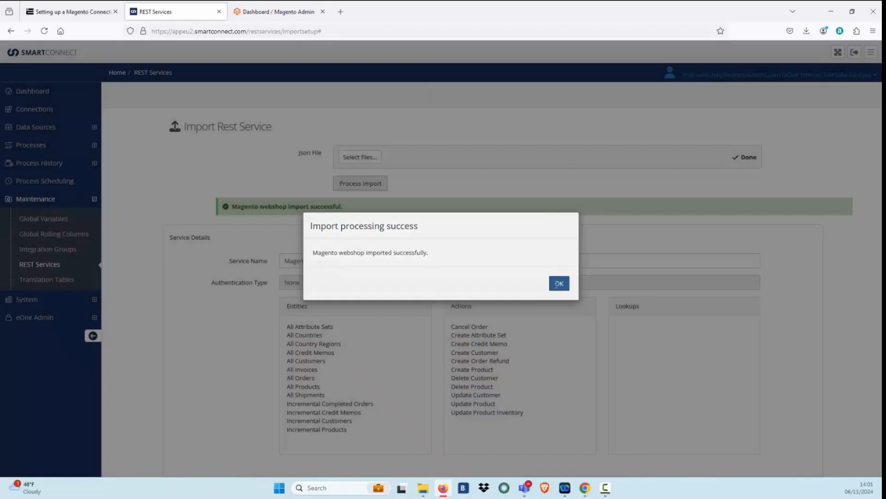
left_click(558, 287)
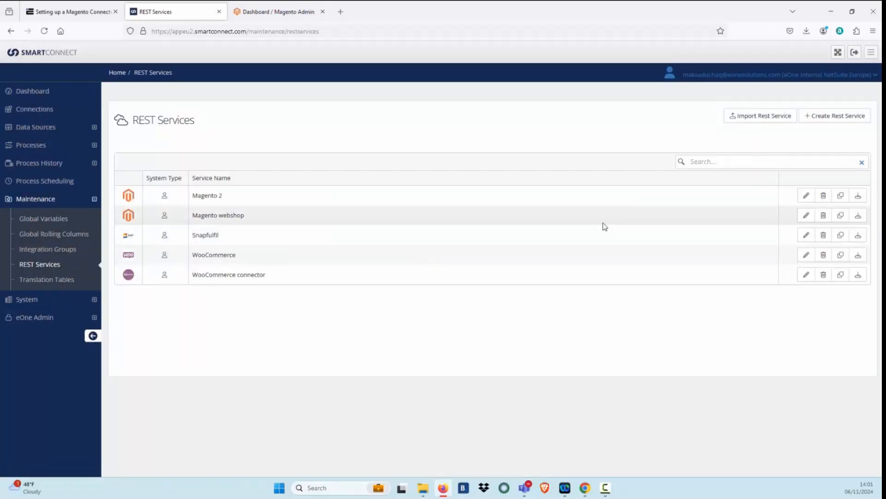
- Open the Magento webshop REST service for editing and replace its service image with the round orange Magento logo
left_click(806, 216)
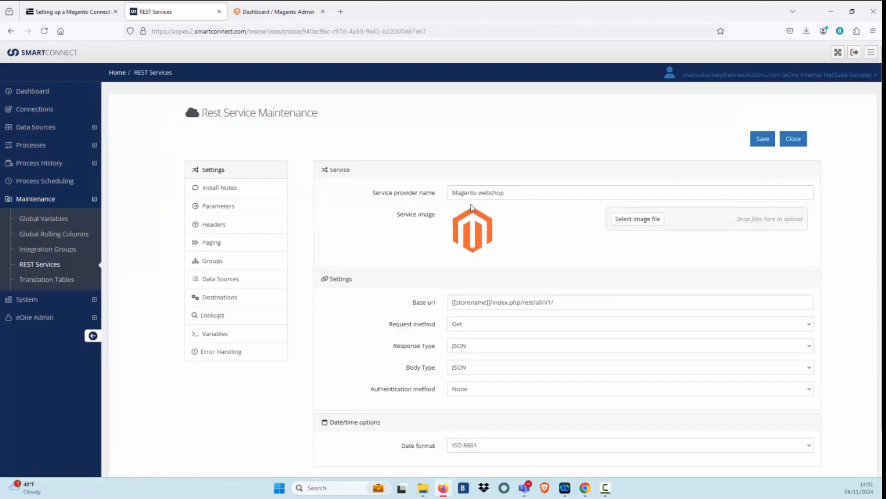
left_click(650, 224)
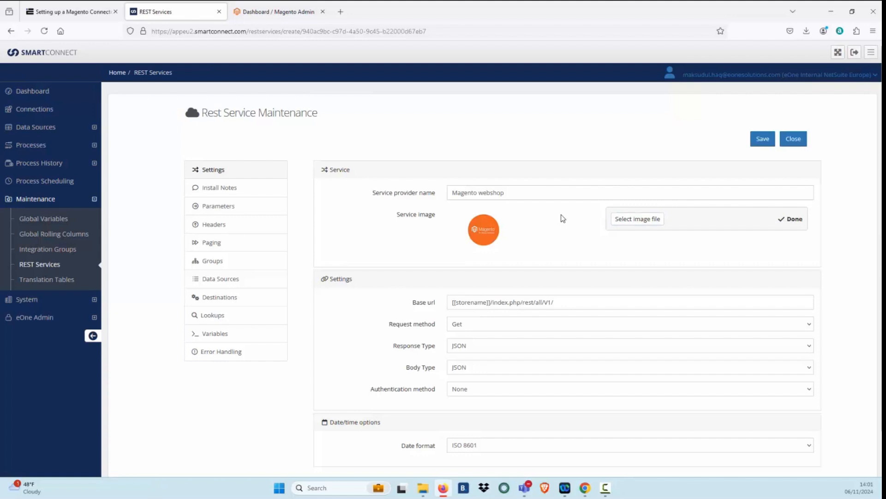
- Clear the value of the service's storename variable and copy the Luma storefront's URL from Chrome
left_click(228, 334)
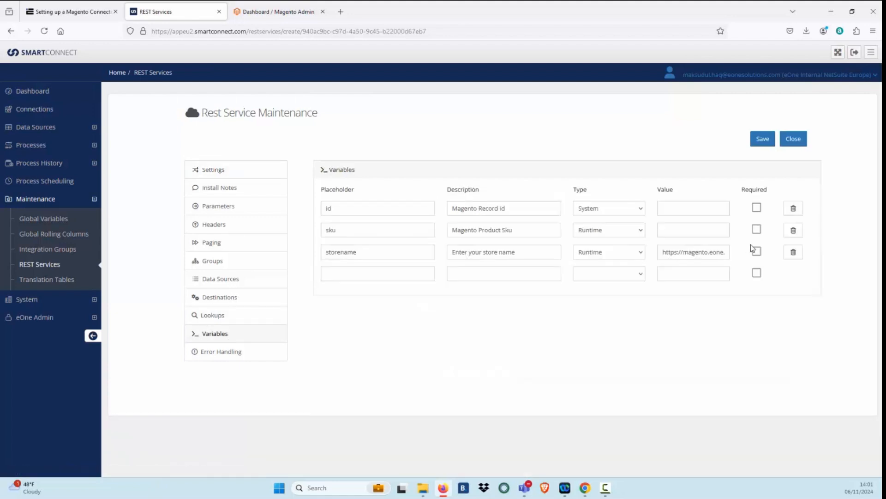
left_click_drag(664, 253, 727, 252)
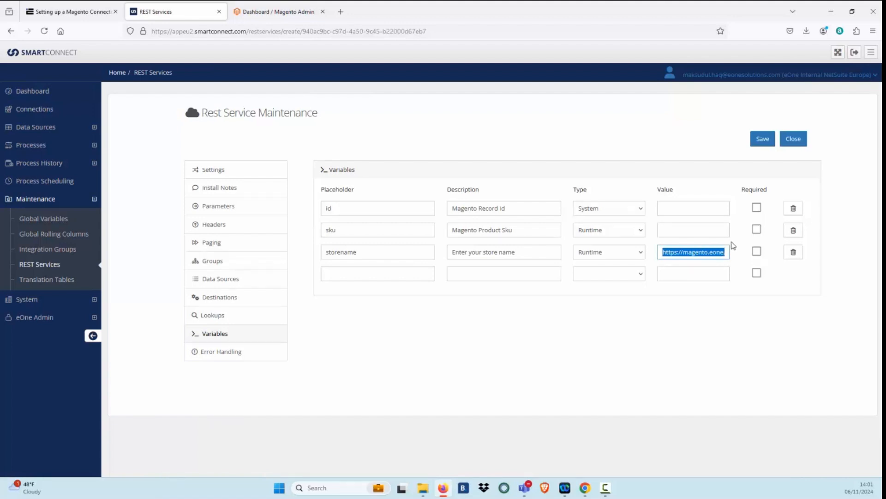
key("alt+Tab")
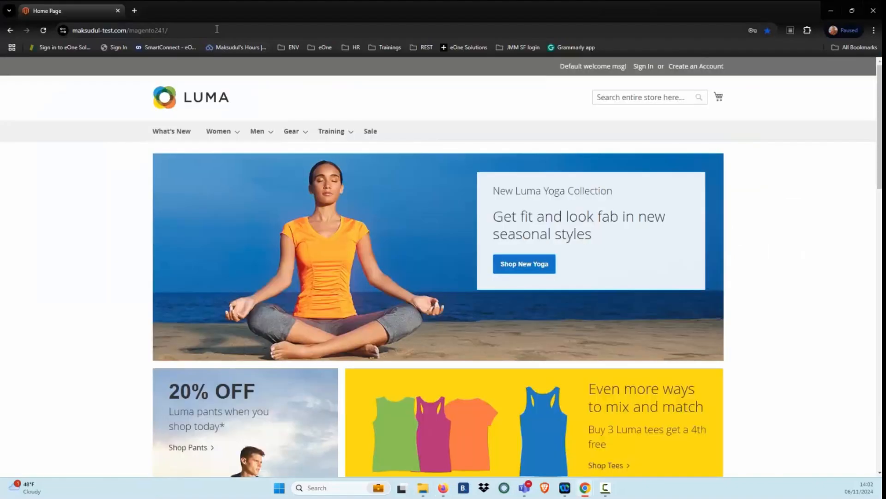
left_click(217, 29)
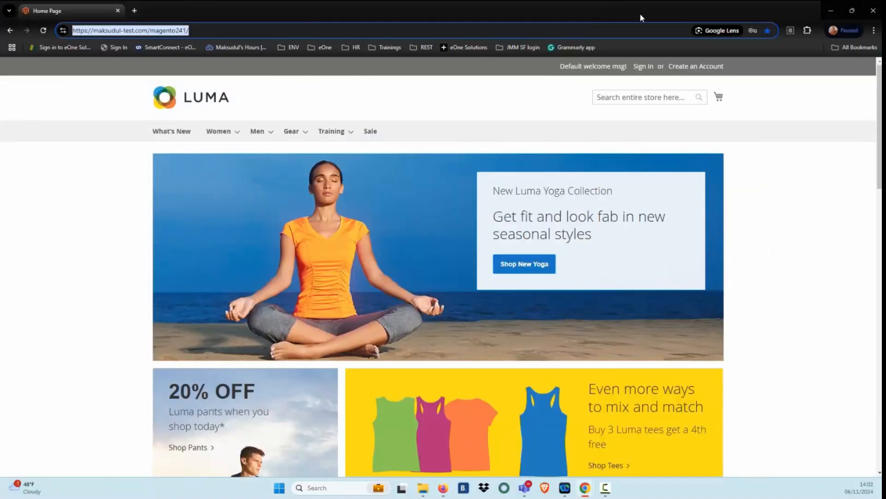
left_click_drag(640, 14, 0, 139)
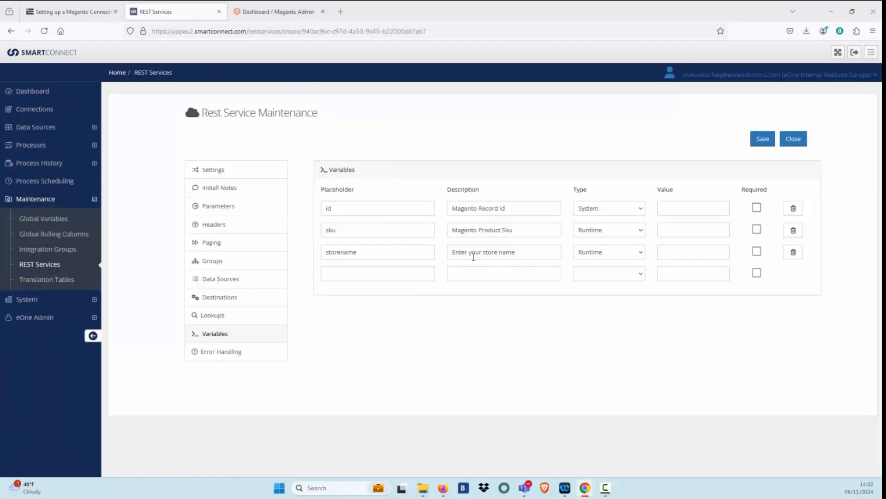
- Set the storename variable's value to the copied store URL without its trailing slash and save the REST service
left_click(677, 251)
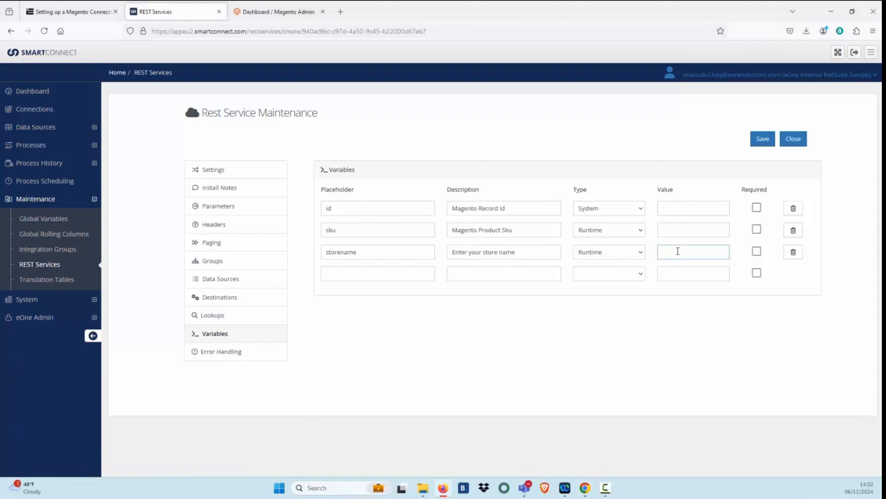
key("ctrl+v")
key("BackSpace")
left_click(766, 139)
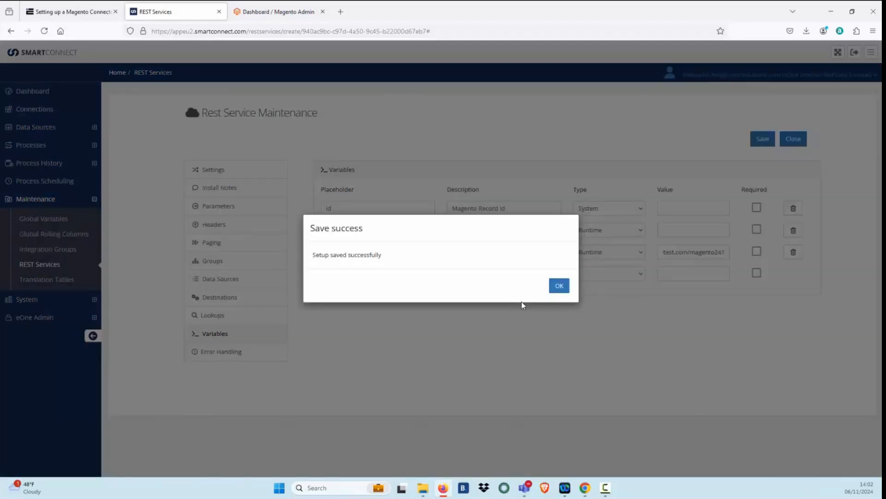
left_click(560, 286)
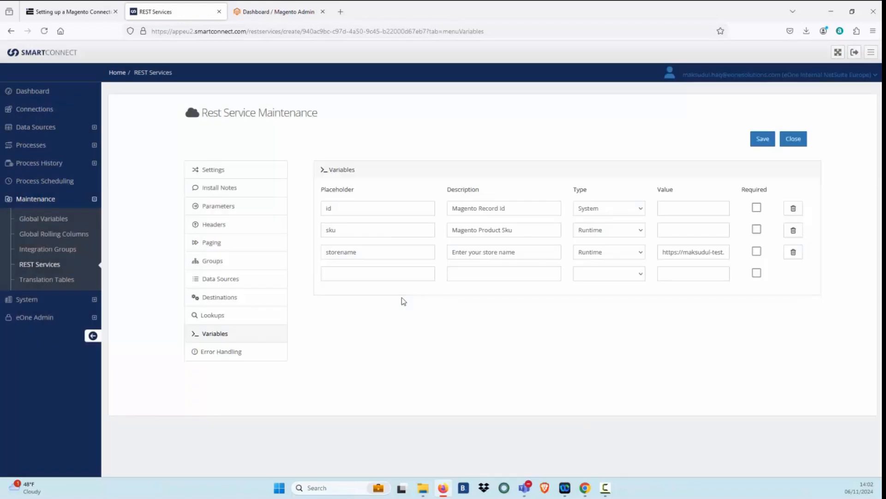
- Start a new connection with the Magento webshop connector and review its installation instructions
left_click(43, 110)
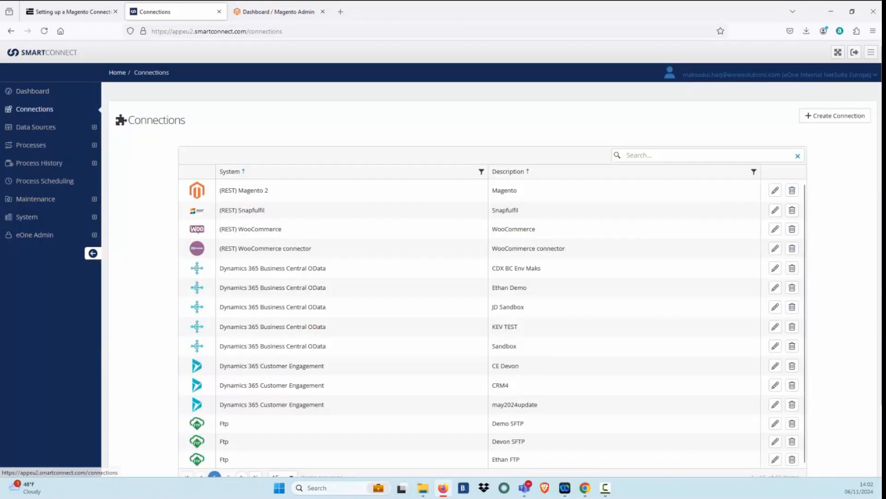
left_click(845, 121)
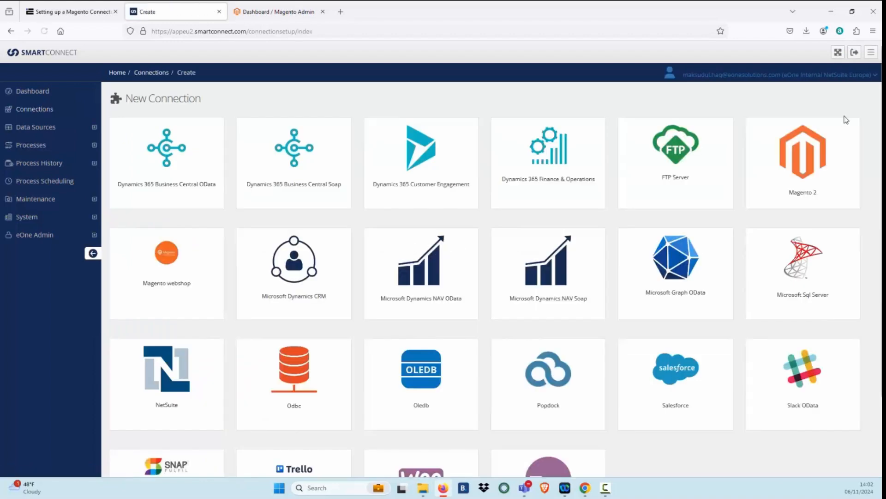
left_click(167, 272)
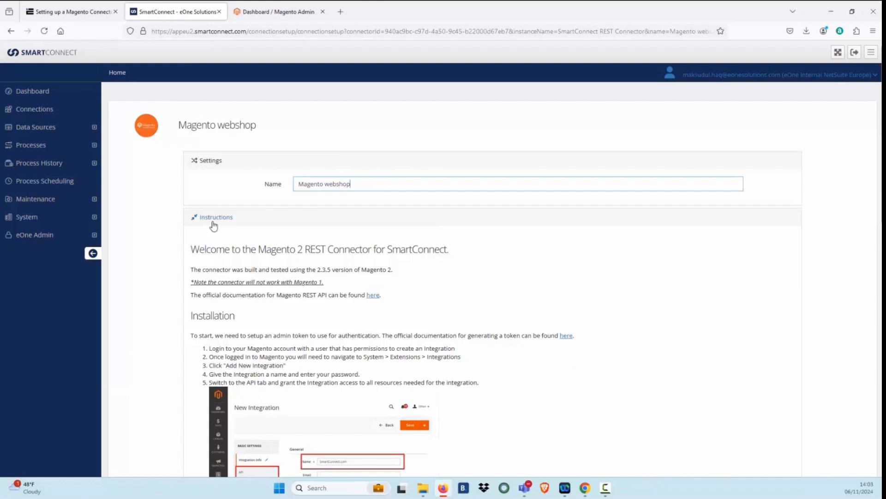
scroll(393, 295, "down", 1)
scroll(393, 296, "down", 3)
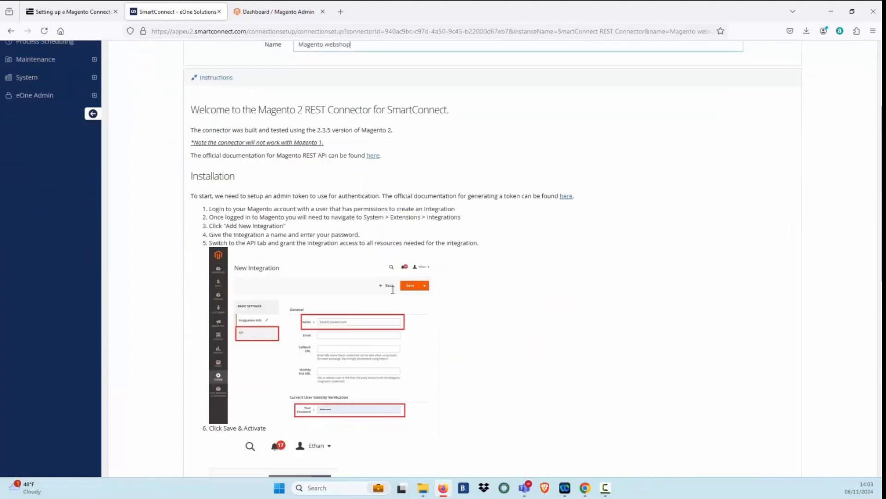
scroll(393, 292, "down", 3)
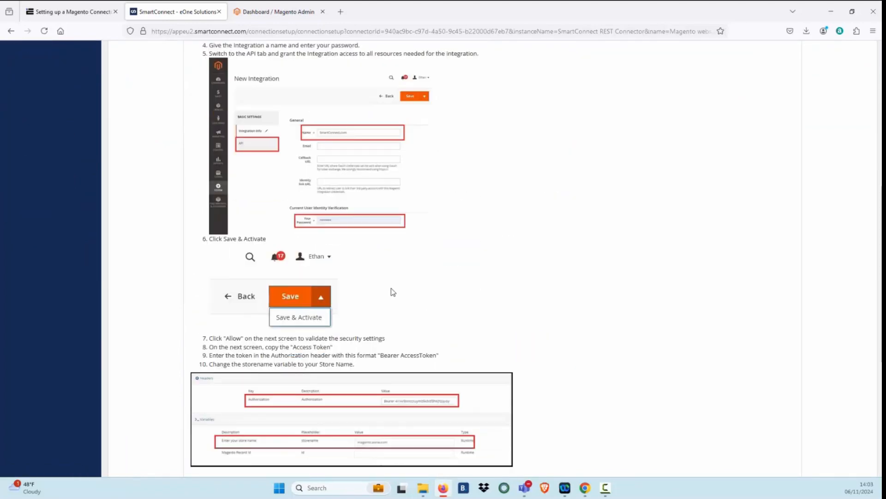
scroll(393, 292, "up", 2)
scroll(396, 289, "up", 3)
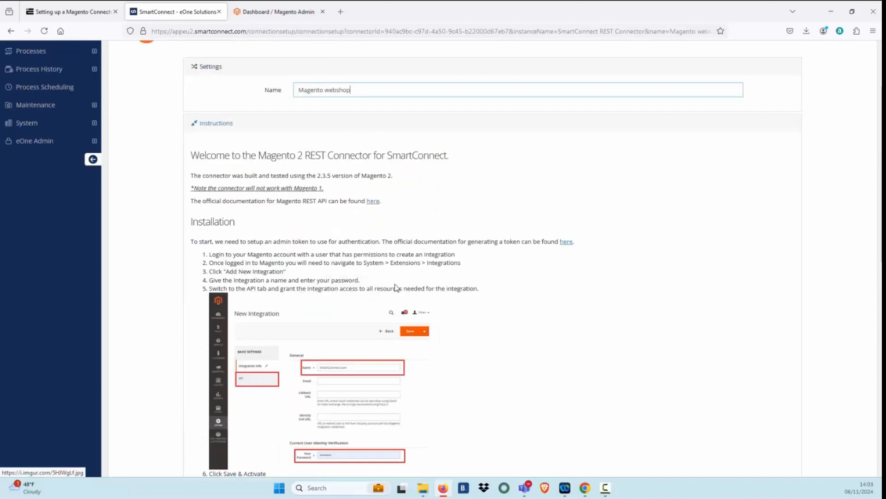
scroll(412, 287, "up", 2)
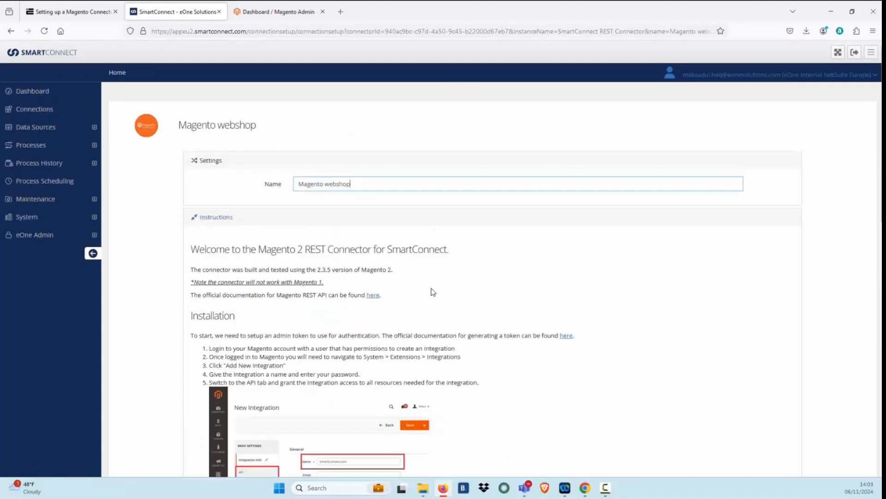
- Switch to Magento Admin and add a new integration named SmartConnect integration, entering the admin account password for verification
left_click(291, 16)
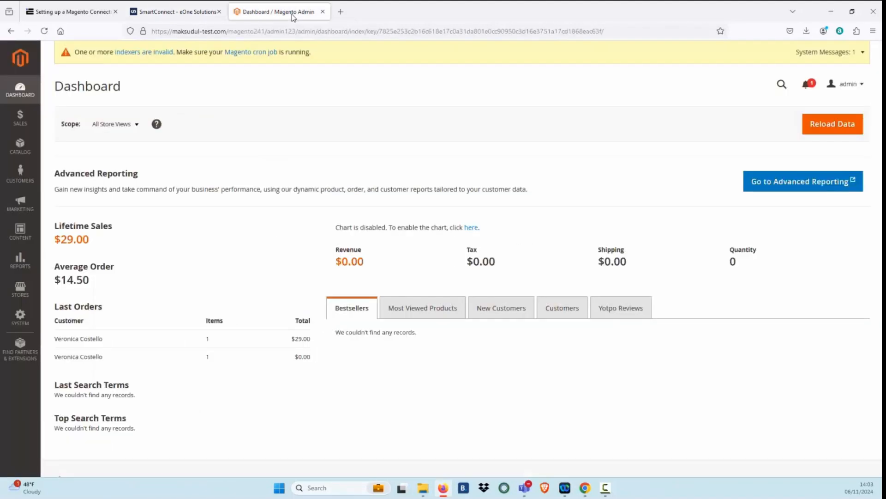
left_click(25, 327)
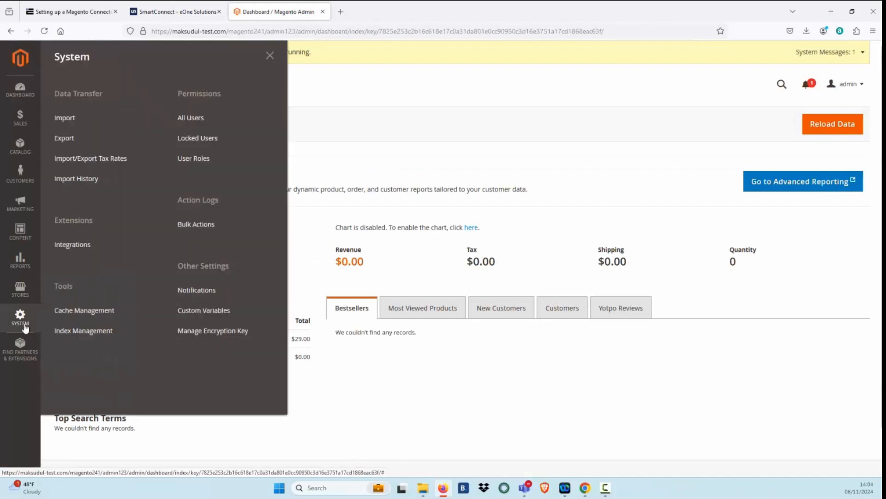
left_click(88, 245)
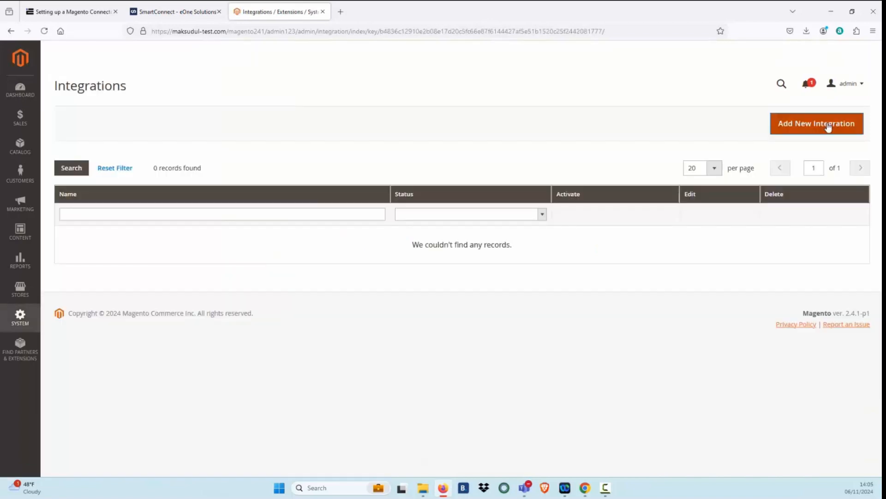
left_click(829, 128)
left_click(526, 127)
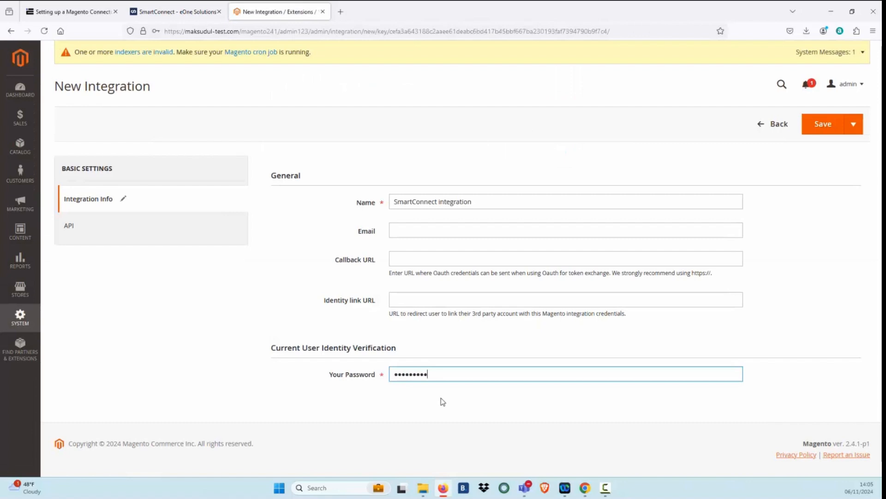
- Grant the new integration access to all API resources, save and activate it, and allow the requested access
left_click(75, 231)
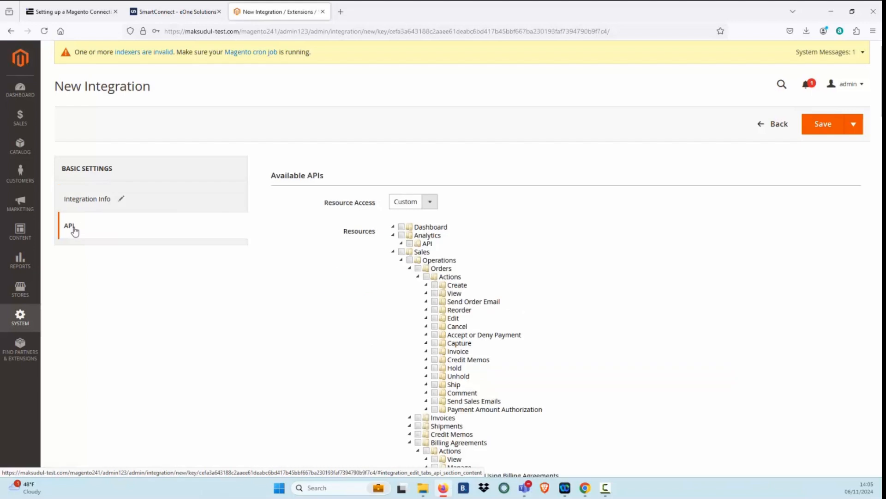
left_click(431, 204)
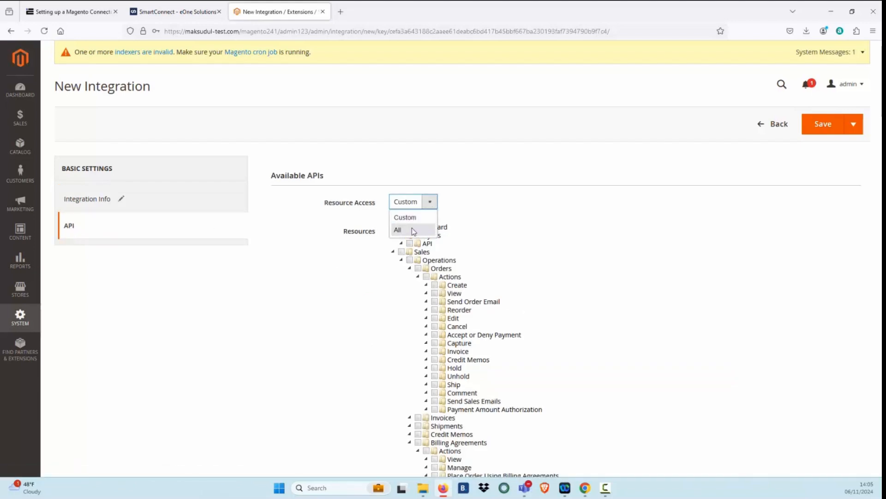
left_click(398, 230)
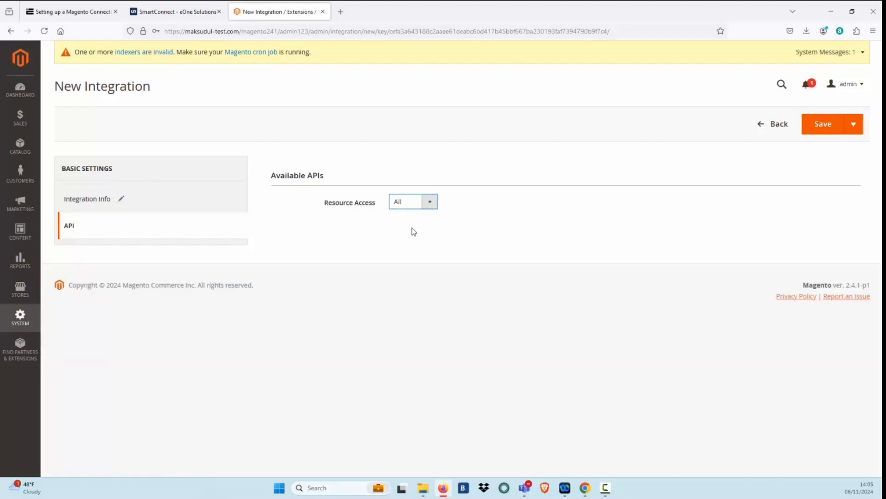
left_click(854, 124)
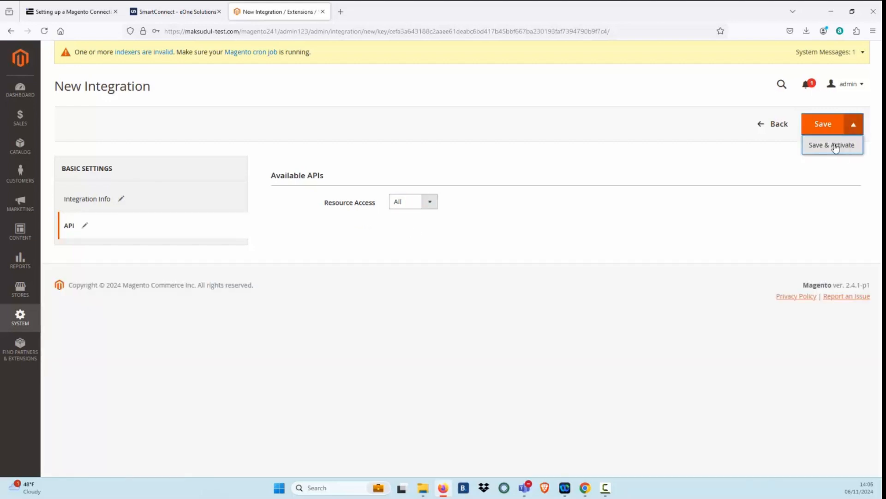
left_click(845, 145)
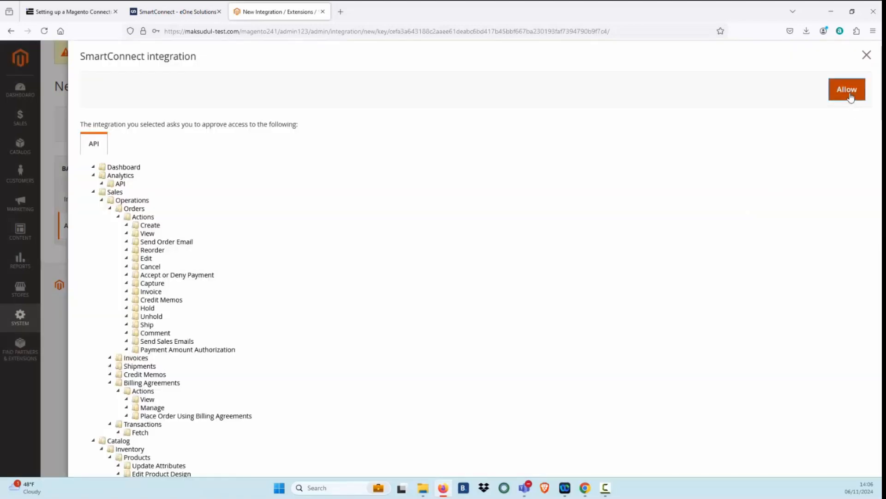
left_click(849, 94)
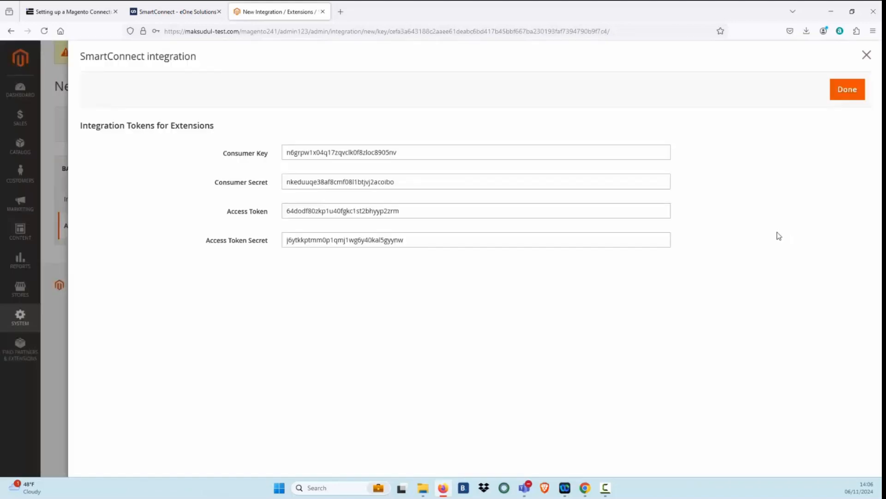
- Copy the integration's access token, switch to SmartConnect, replace the token after Bearer in the Authorization header, and save the connection
left_click_drag(413, 211, 281, 207)
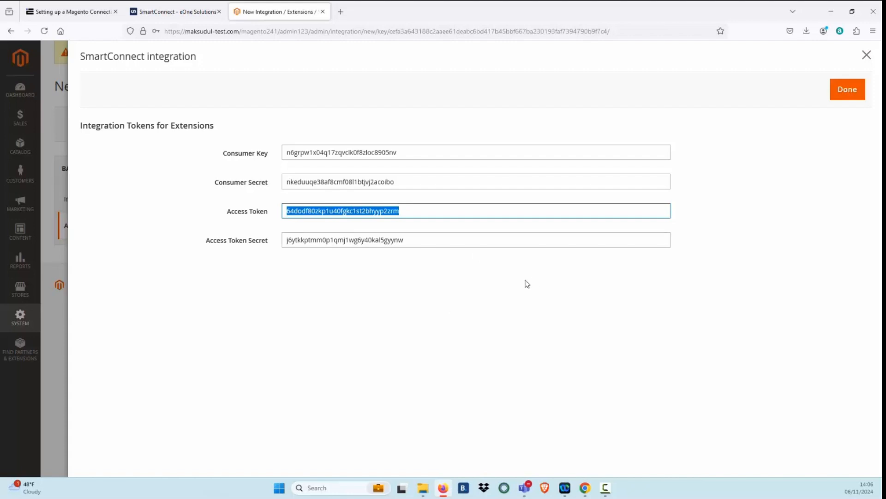
left_click(190, 16)
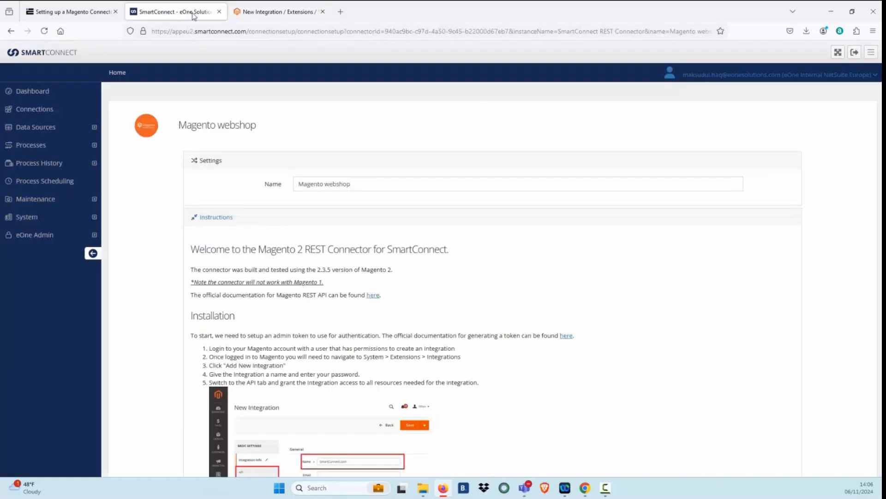
scroll(574, 333, "down", 10)
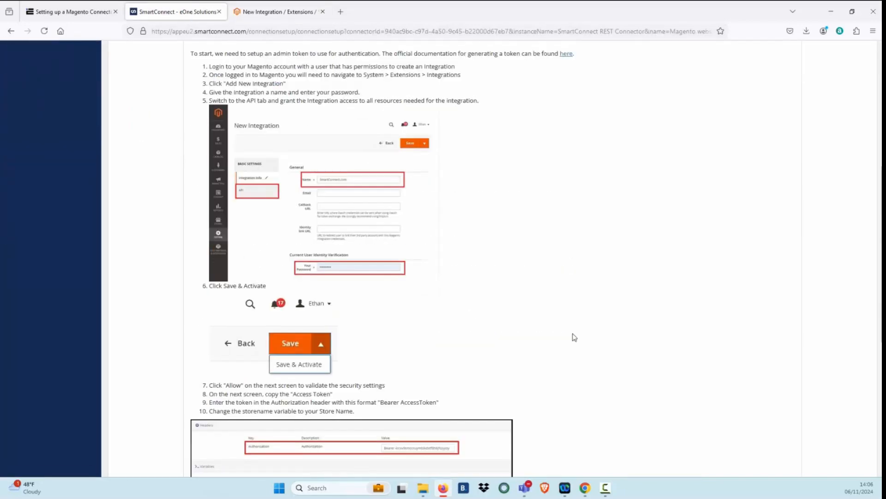
scroll(573, 330, "up", 3)
scroll(282, 219, "down", 4)
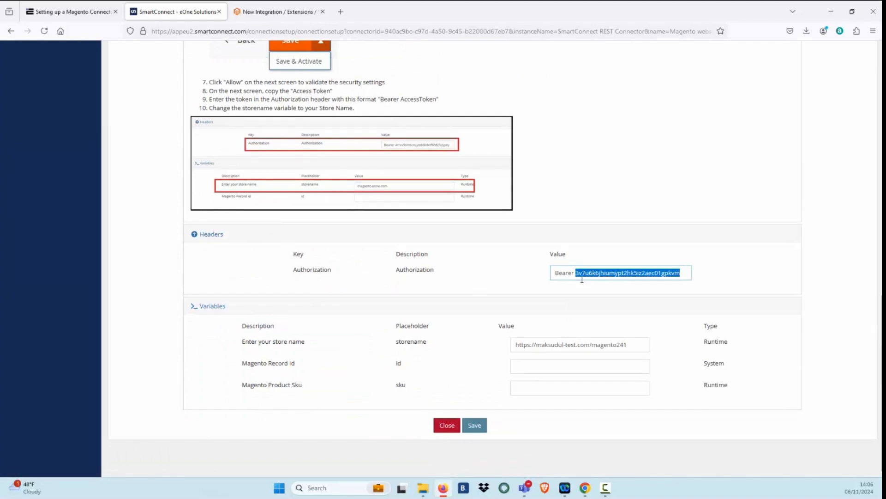
left_click(682, 273)
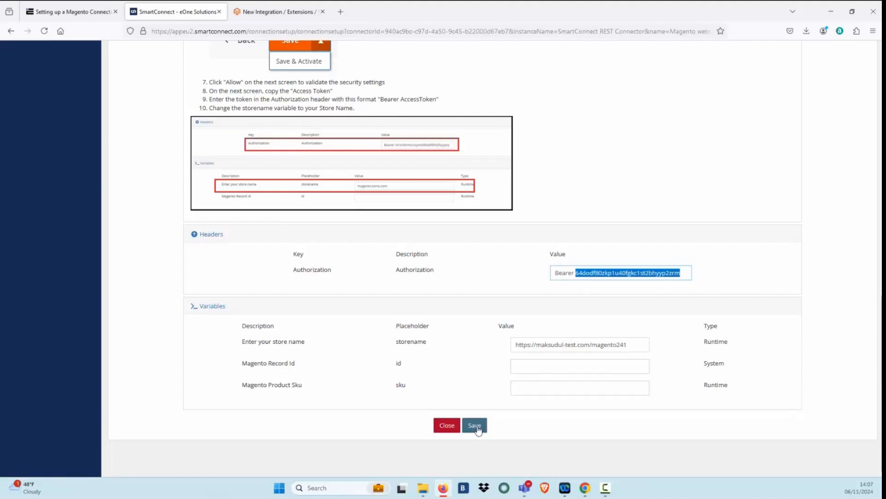
left_click(475, 426)
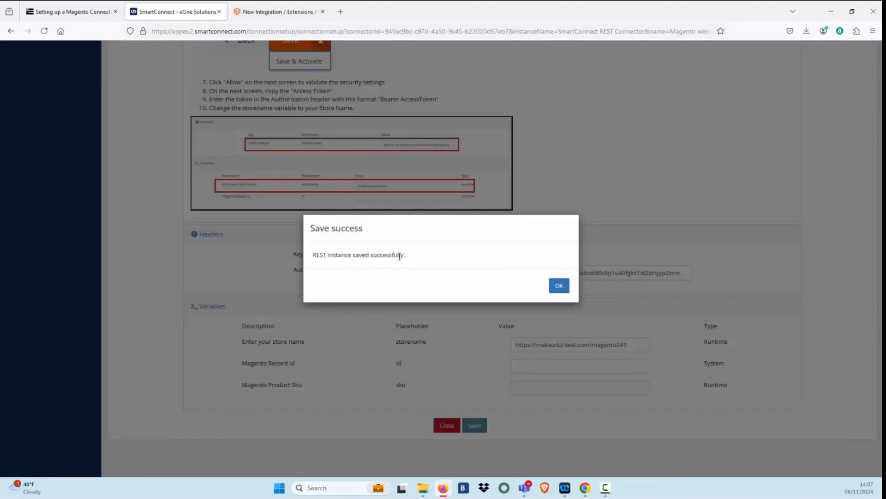
left_click(558, 285)
- Create a new bulk query data source of the Magento webshop Data Source type
scroll(547, 273, "up", 1)
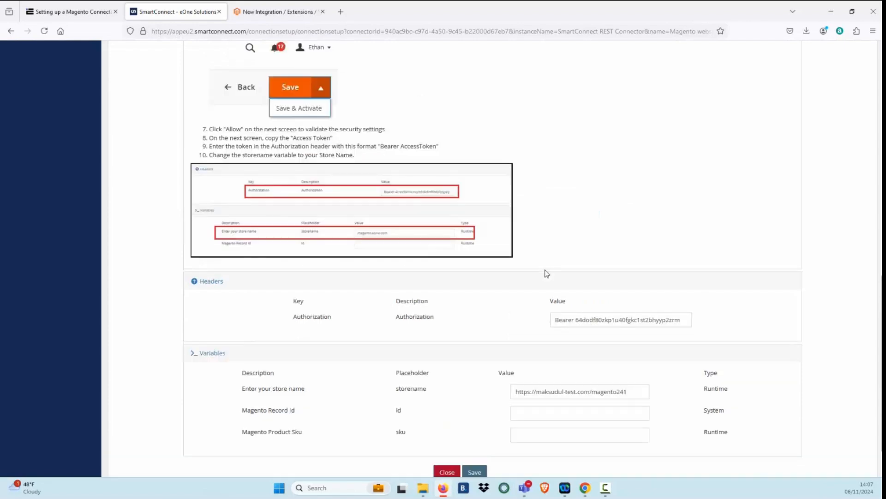
scroll(550, 276, "up", 10)
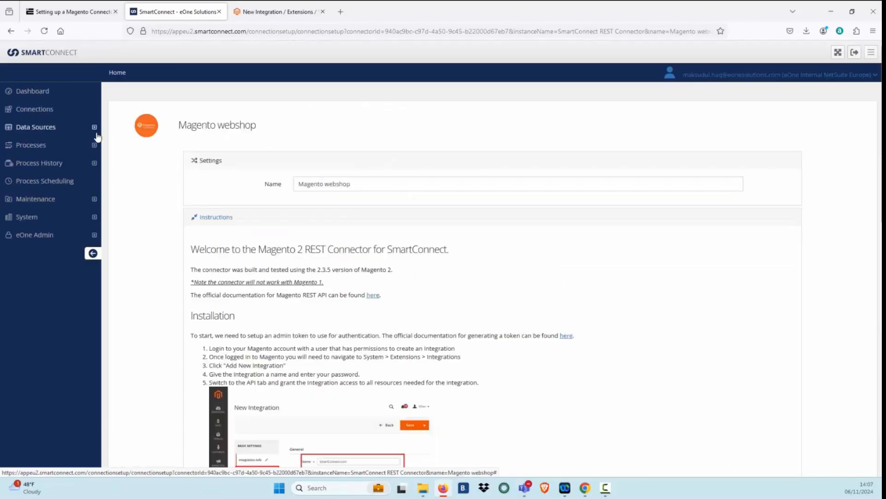
left_click(53, 130)
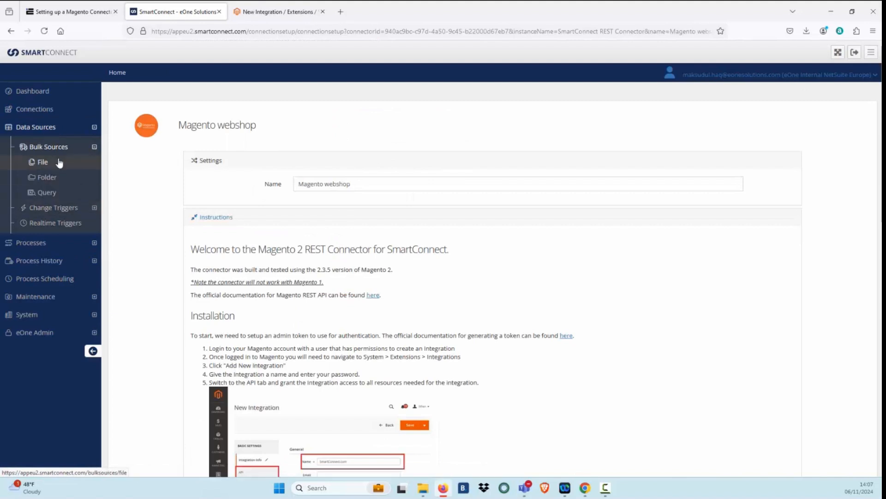
left_click(48, 193)
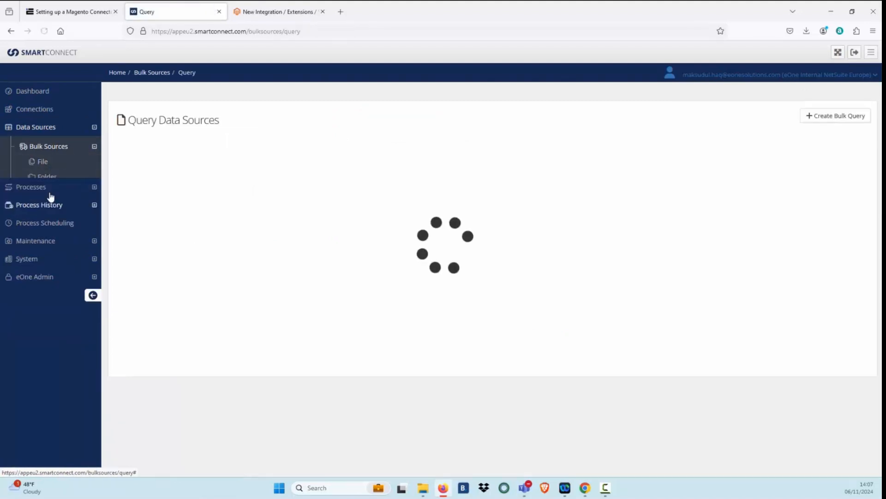
left_click(836, 122)
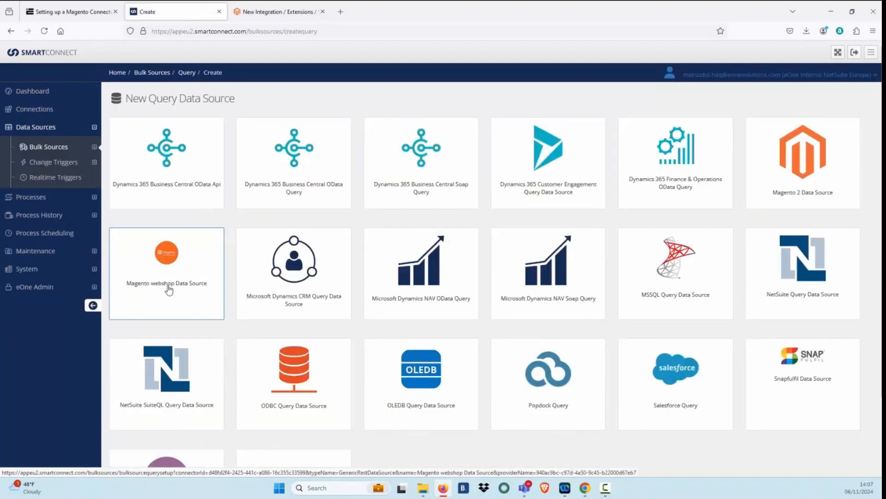
left_click(185, 286)
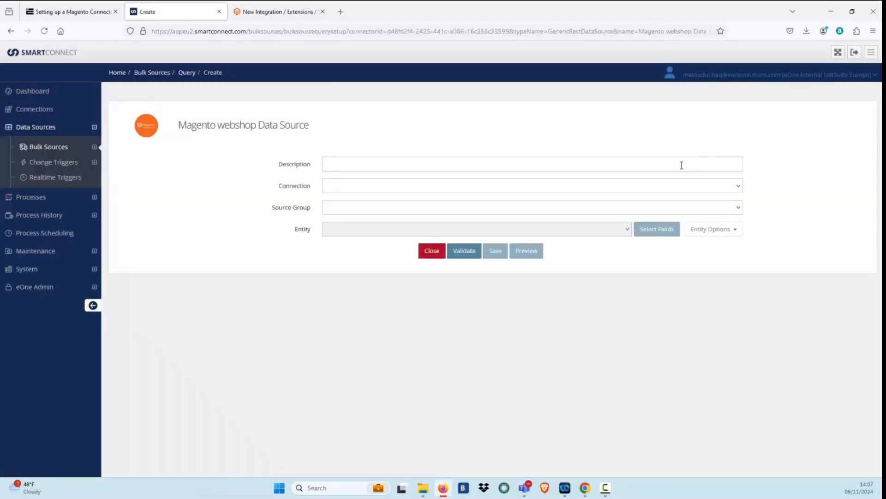
- Describe the data source as All Products, using the Magento webshop connection, Inventory source group and All Products entity
left_click(647, 164)
type("All Products")
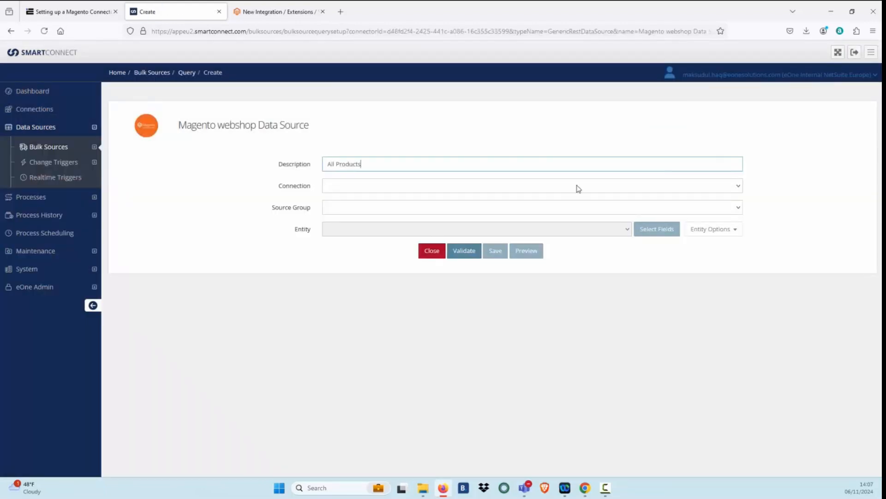
left_click(578, 188)
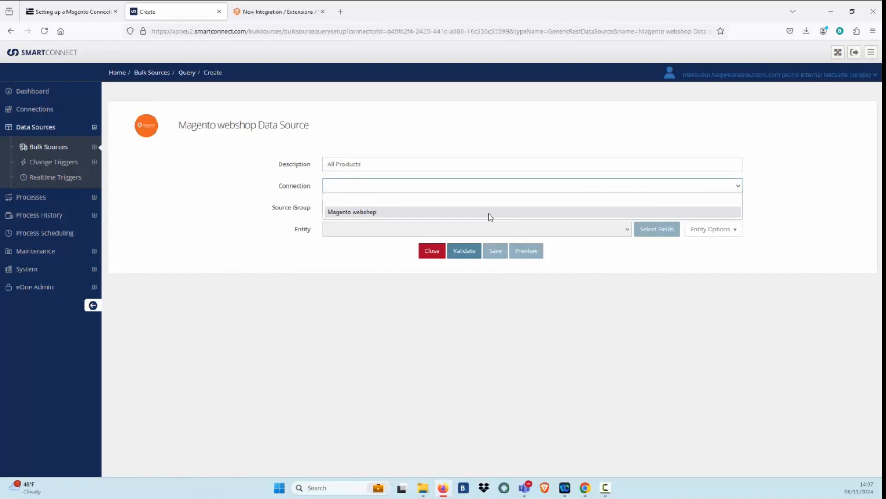
left_click(489, 216)
left_click(529, 207)
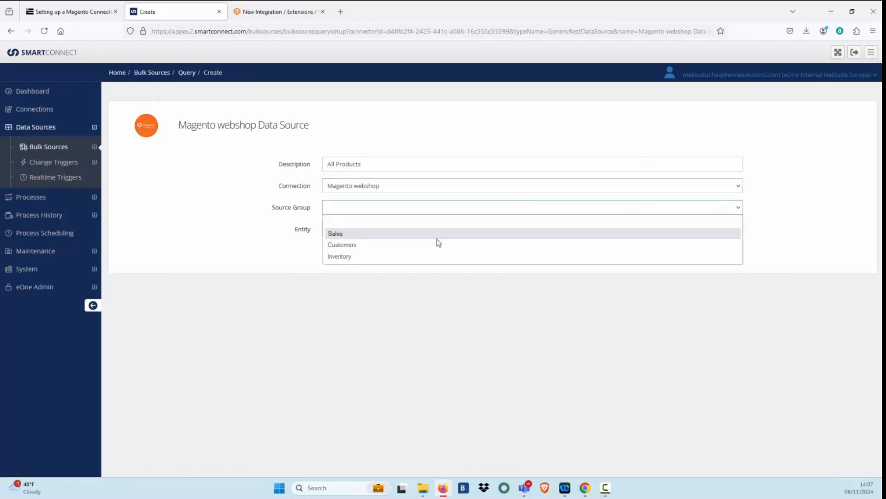
left_click(409, 258)
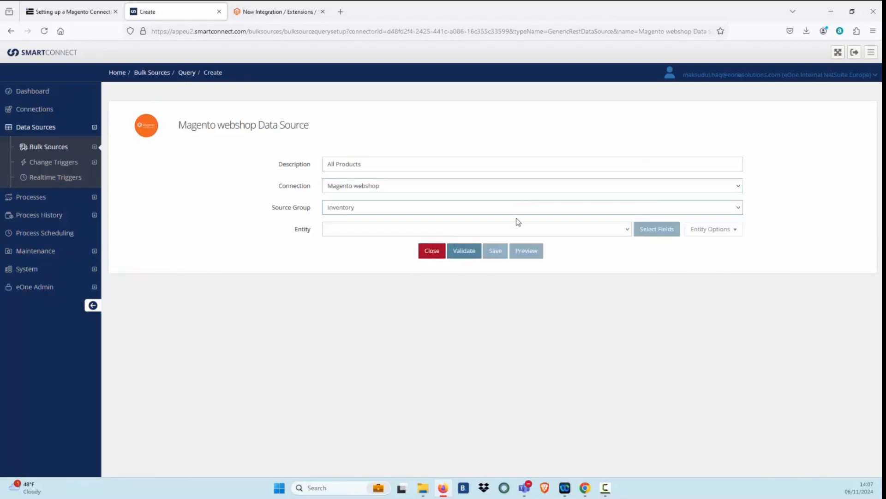
left_click(613, 229)
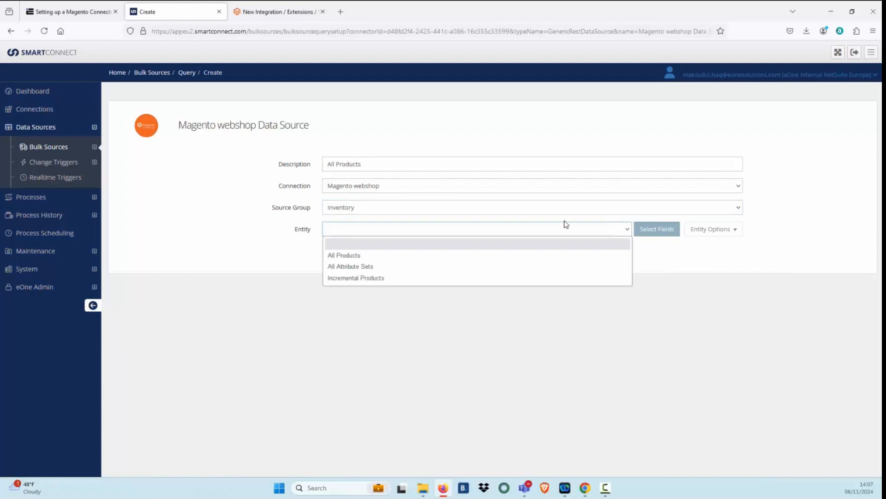
left_click(408, 255)
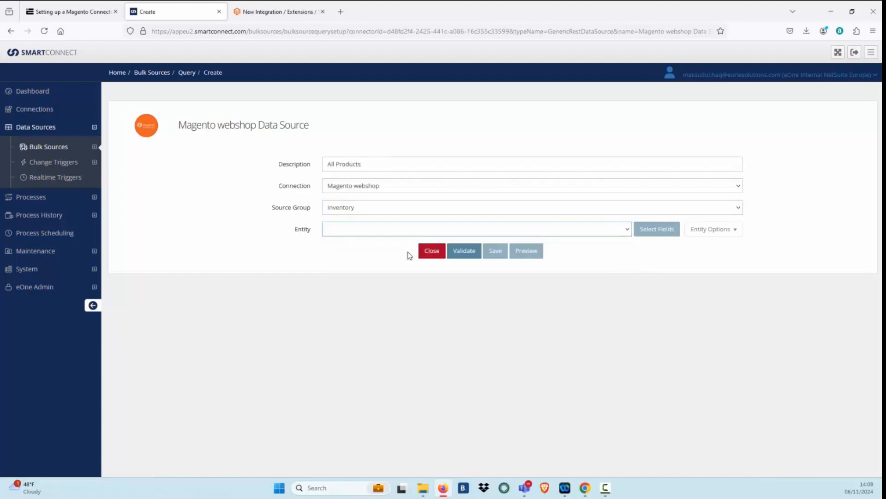
- Include the name, price and sku fields in the data source and validate it
left_click(659, 231)
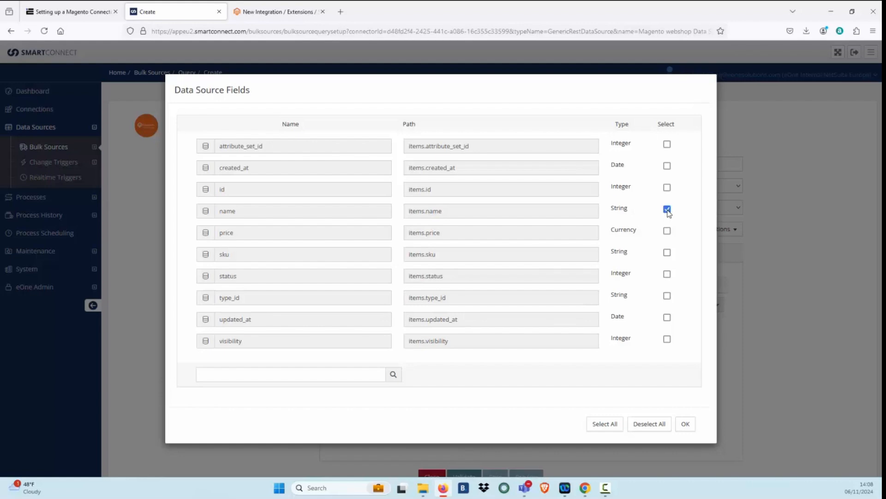
left_click(667, 230)
left_click(668, 253)
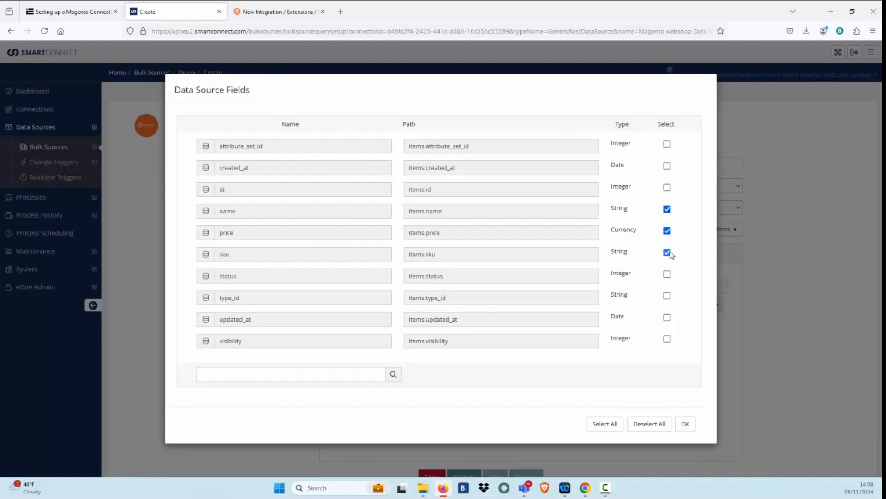
left_click(686, 424)
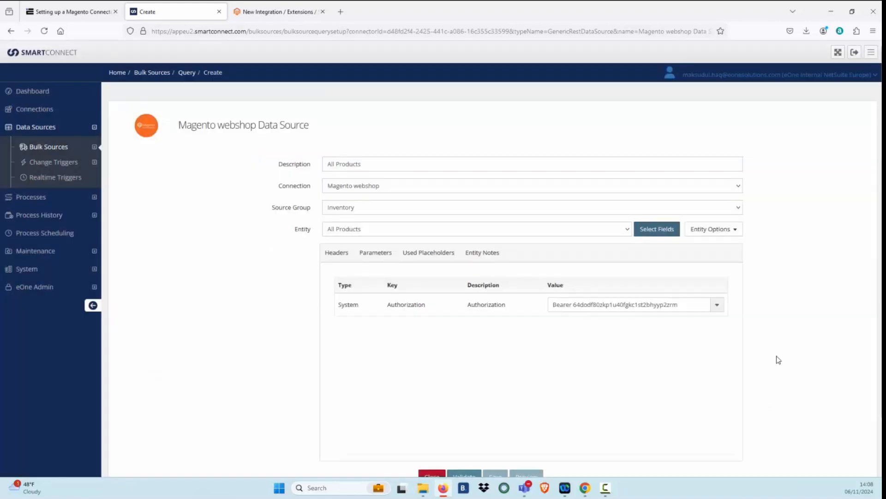
scroll(779, 359, "down", 1)
left_click(467, 431)
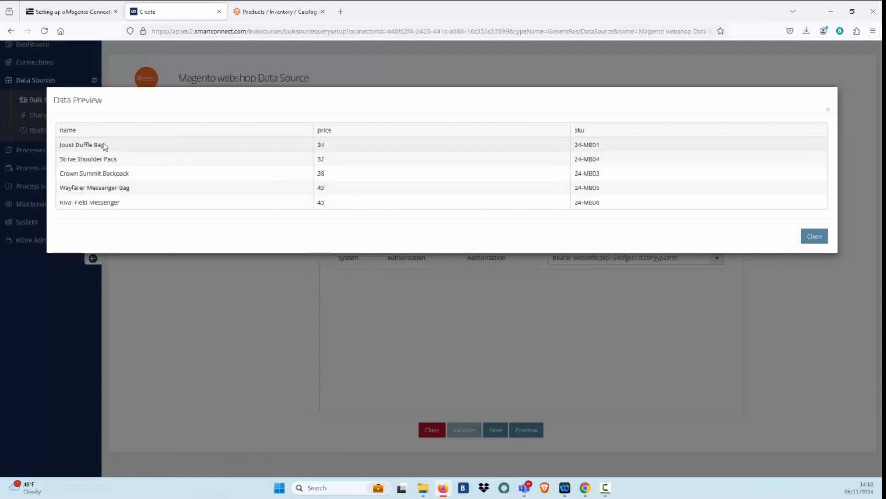
- Compare the product names, prices and SKUs in the data preview with the product list in Magento Admin
left_click_drag(105, 147, 59, 148)
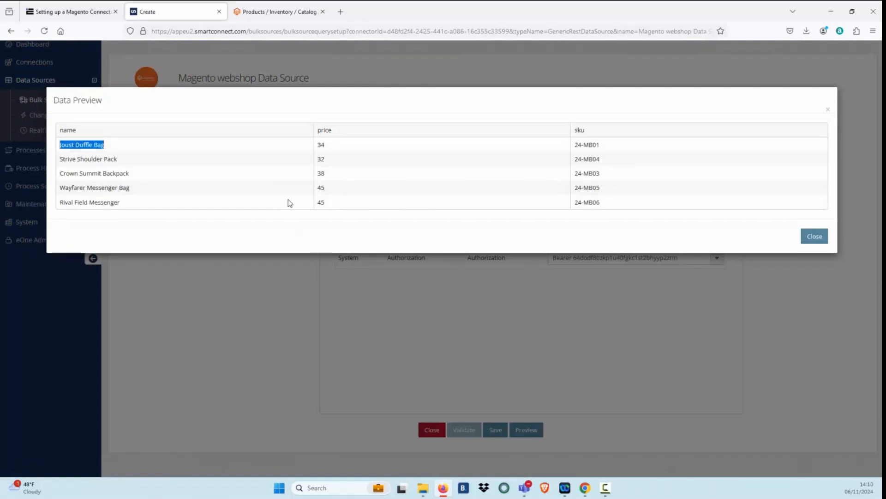
left_click(293, 13)
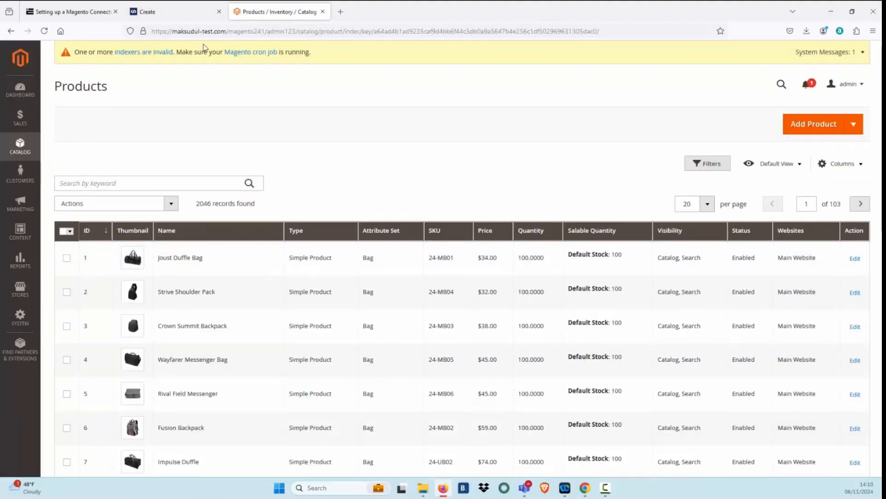
left_click(195, 12)
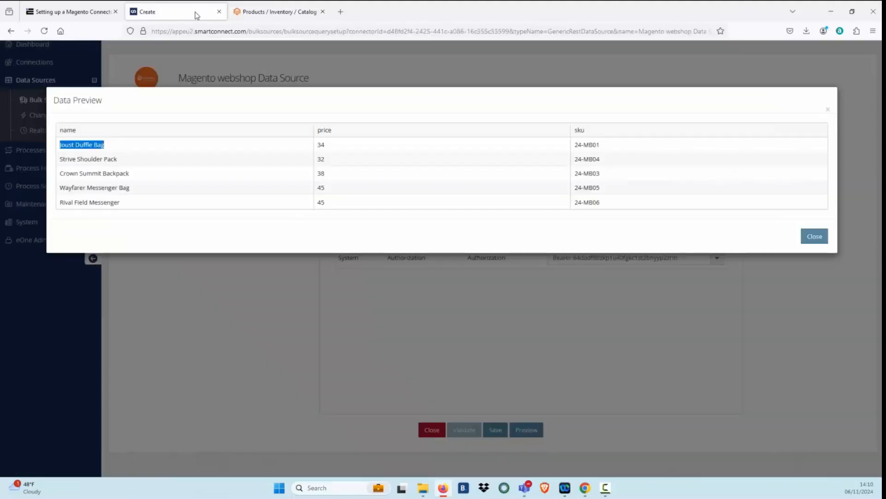
left_click(462, 246)
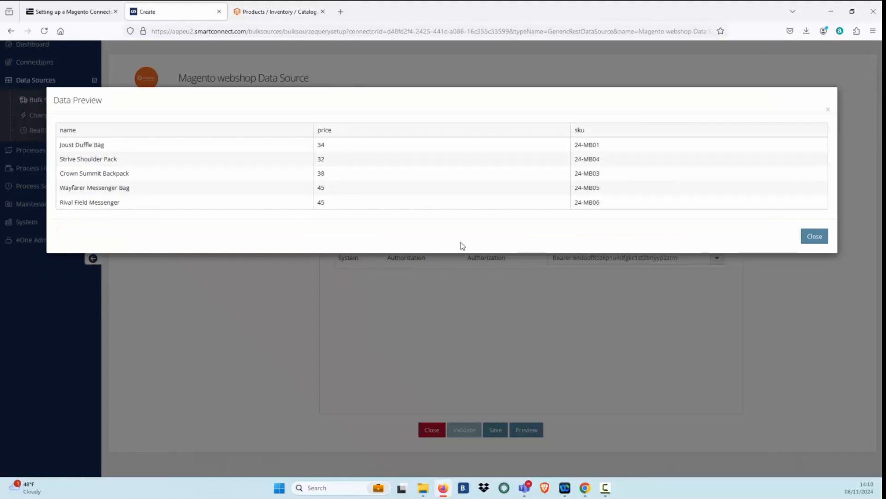